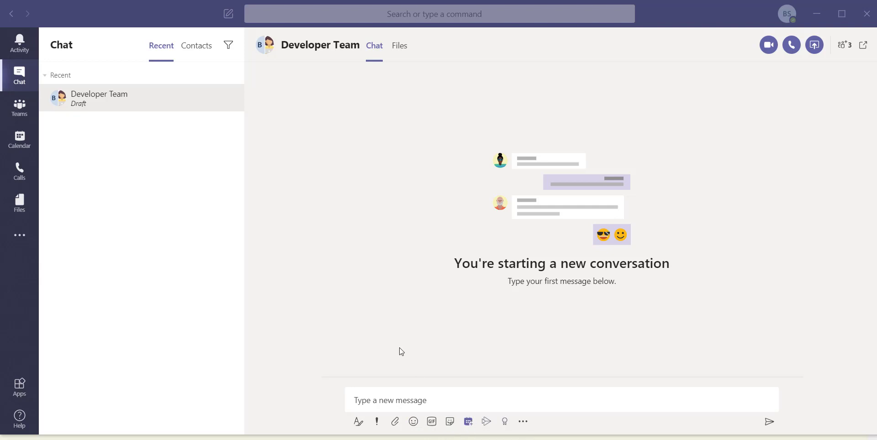
Step: Send 'Hi' as the opening message in the Developer Team group chat
left_click(527, 427)
left_click(381, 301)
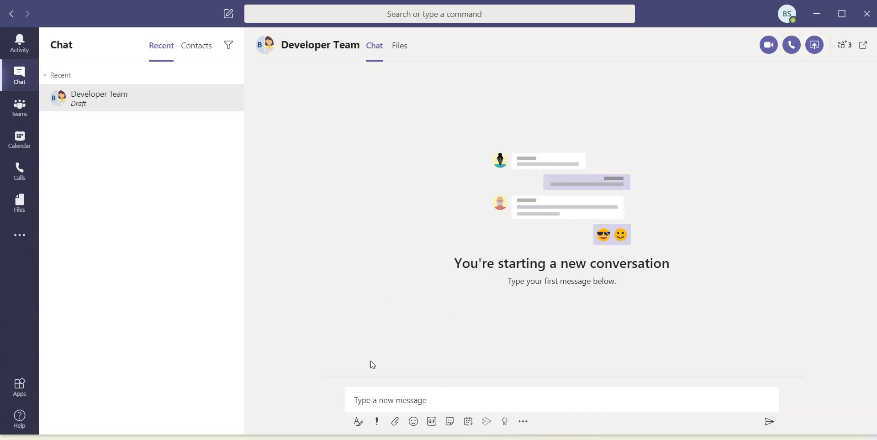
left_click(412, 396)
type("Hi")
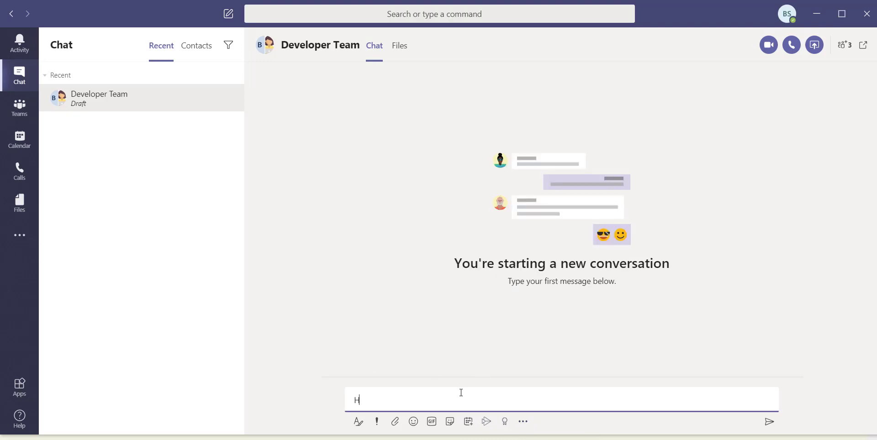
key("Return")
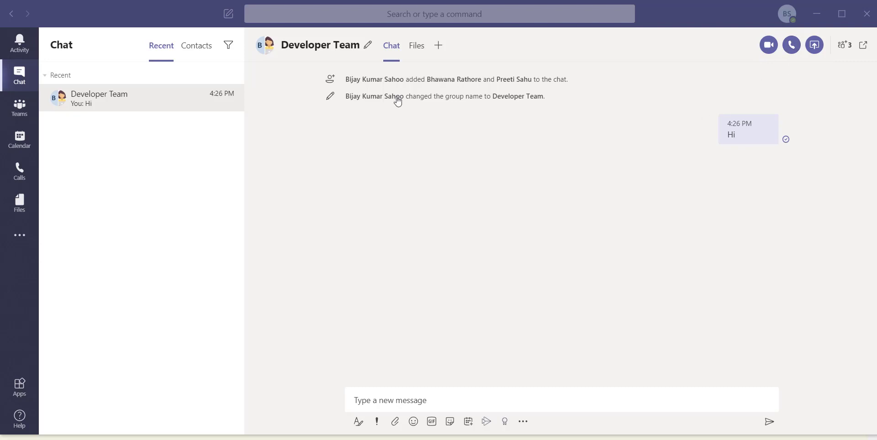
Step: Rename the group chat to 'Developer Teams' by appending 's' to the existing name
mouse_move(398, 101)
left_click(367, 47)
left_click(368, 82)
type("s")
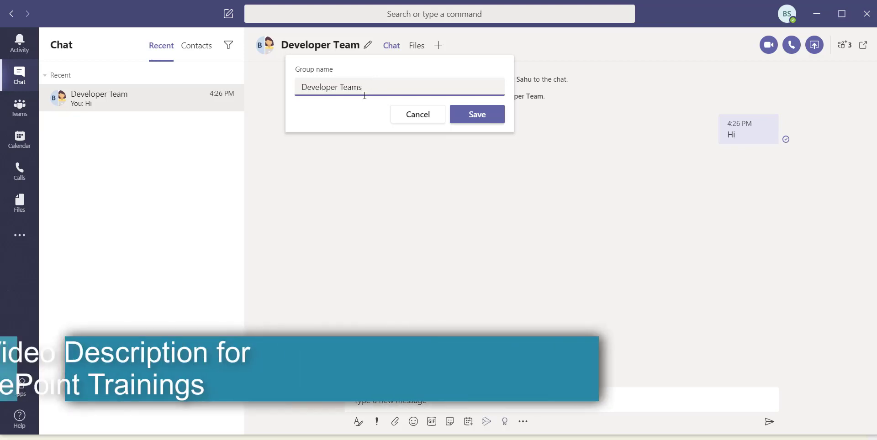
left_click(483, 122)
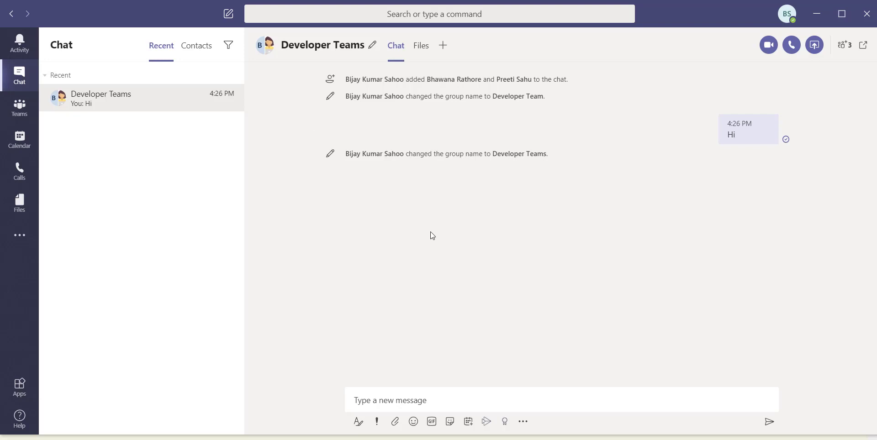
Step: Upload 'Top 5 Ways to Learn SharePoint.docx' from the Desktop Data folder to the chat's Files
left_click(424, 51)
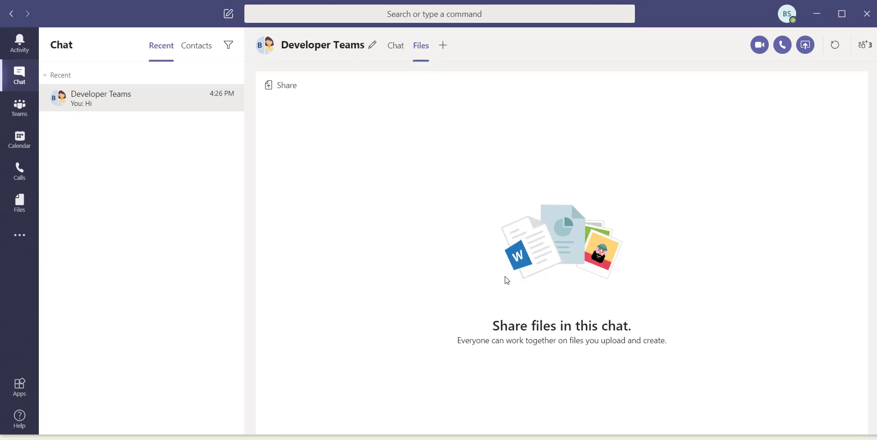
left_click(287, 86)
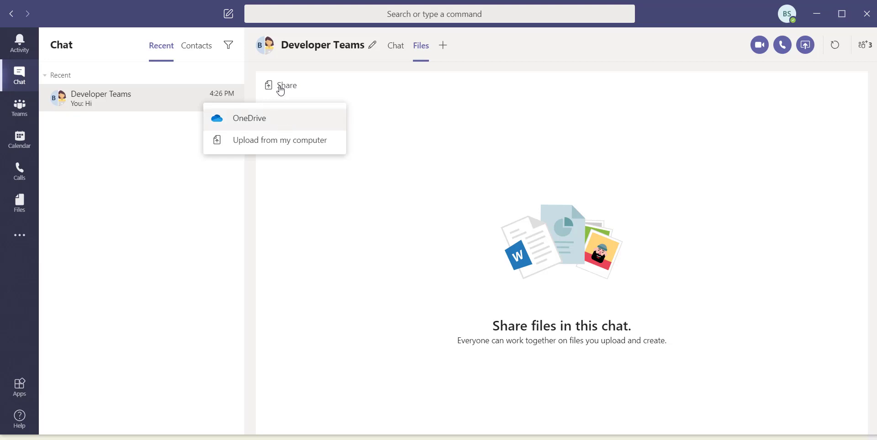
left_click(270, 142)
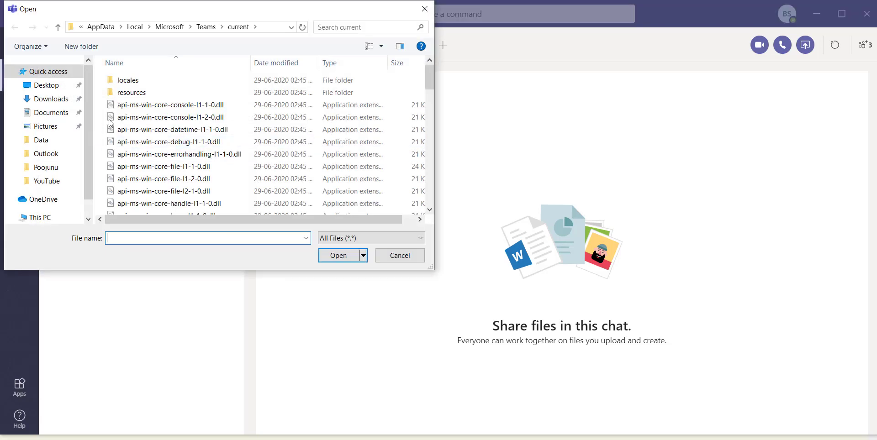
left_click(47, 85)
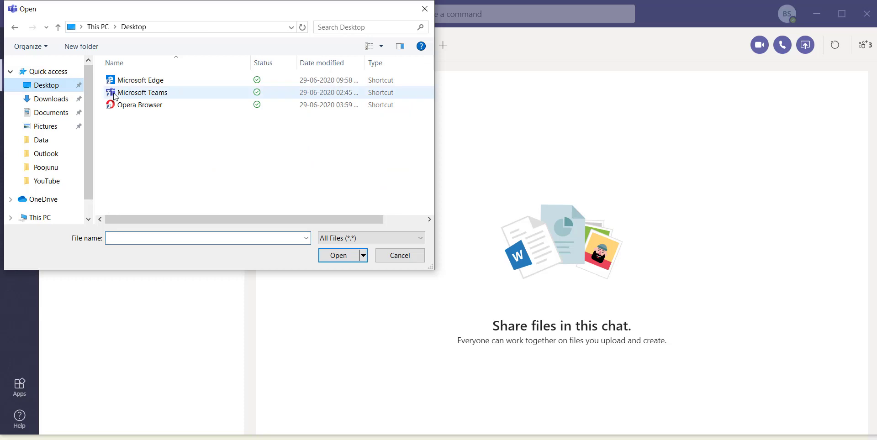
left_click(57, 143)
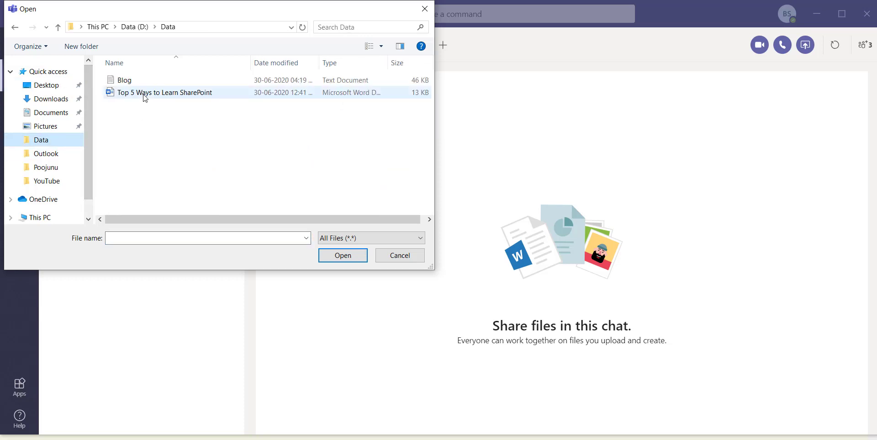
left_click(145, 96)
left_click(331, 256)
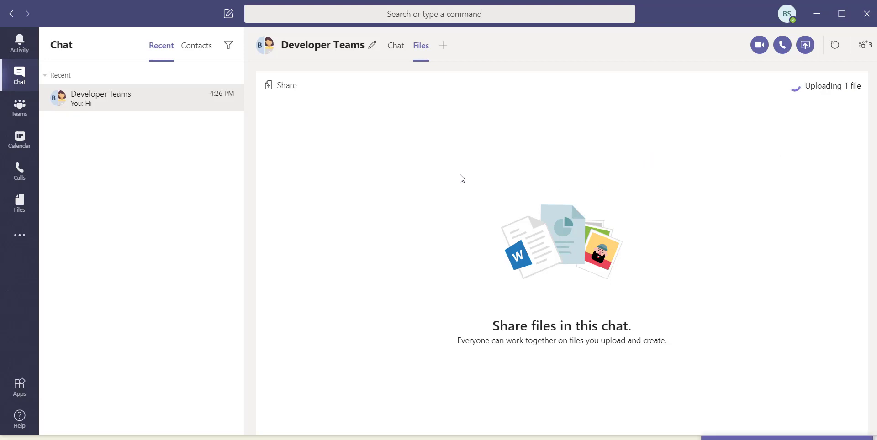
left_click(420, 150)
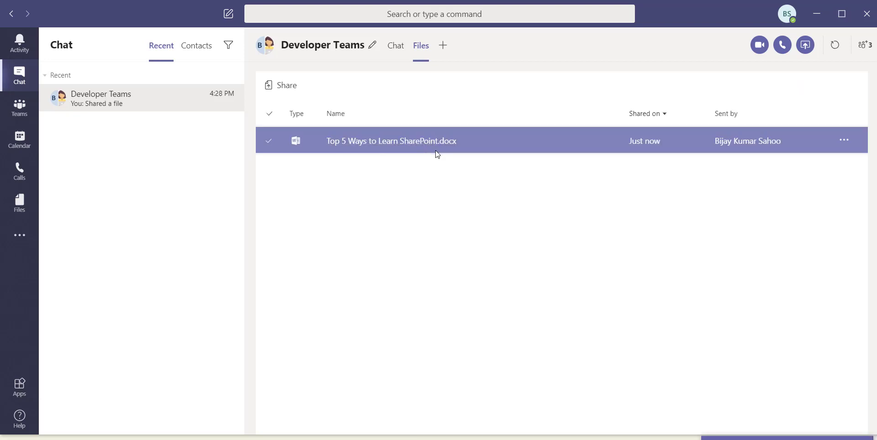
Step: Return to the Chat conversation, now showing the shared SharePoint file message below 'Hi'
left_click(398, 50)
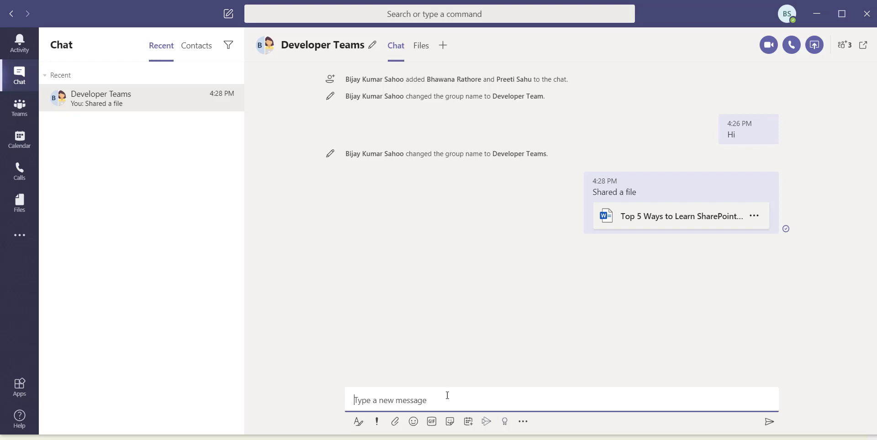
left_click(395, 422)
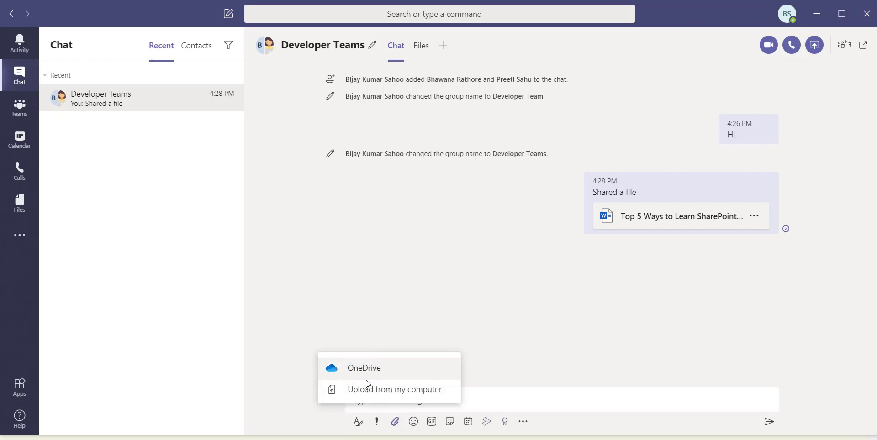
left_click(350, 311)
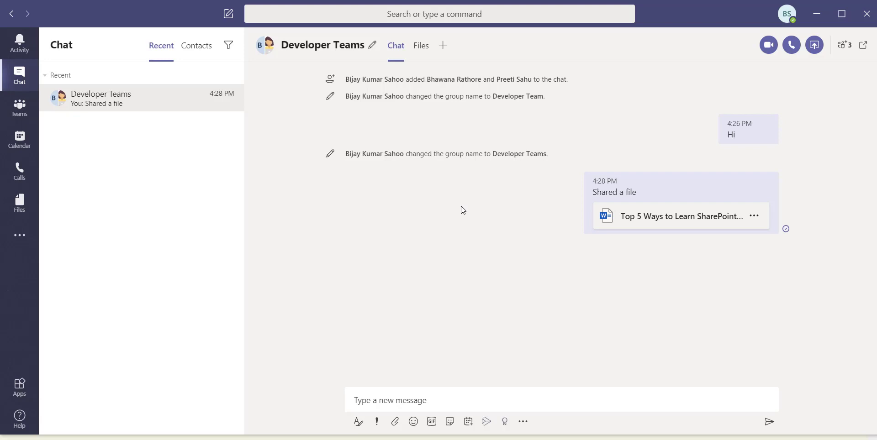
Step: Add a Stream tab linking the 'What is SharePoint Online' video, with the tab named 'Tutorials'
left_click(443, 46)
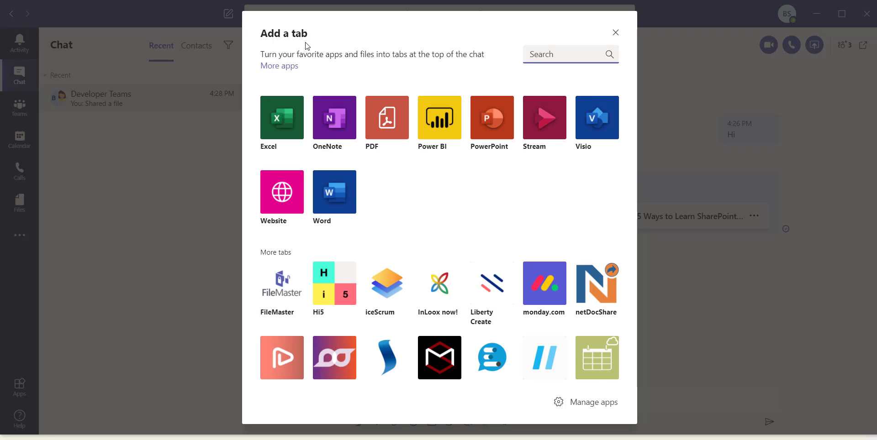
left_click(541, 126)
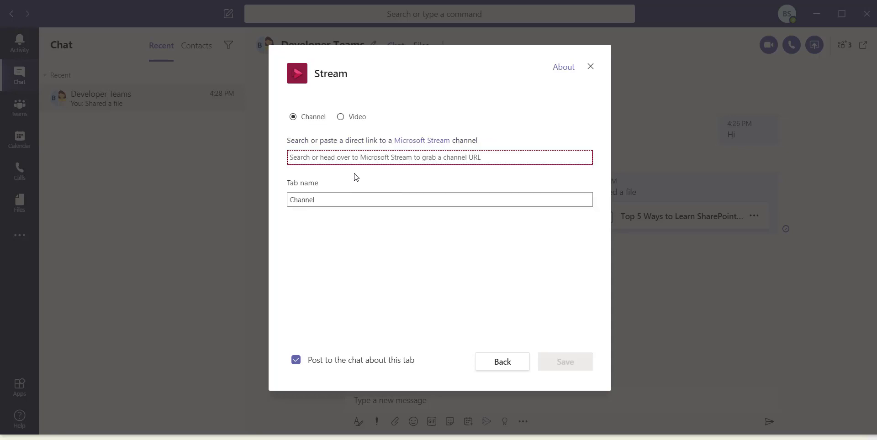
left_click(342, 118)
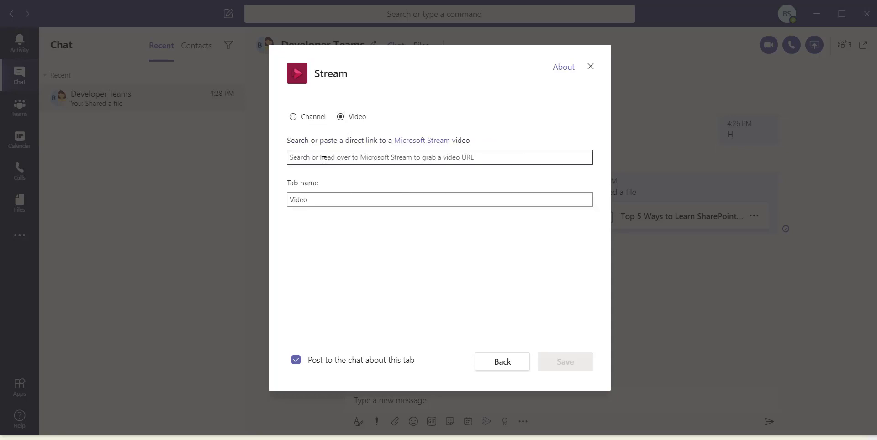
type("w")
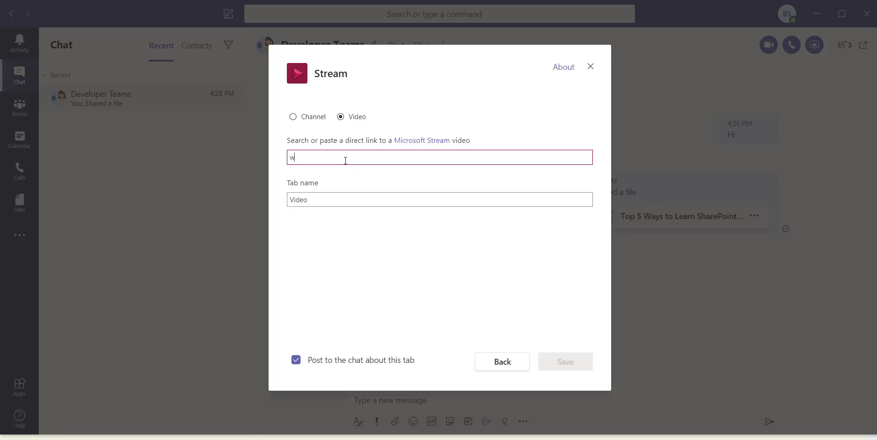
type("hat is sharepoint")
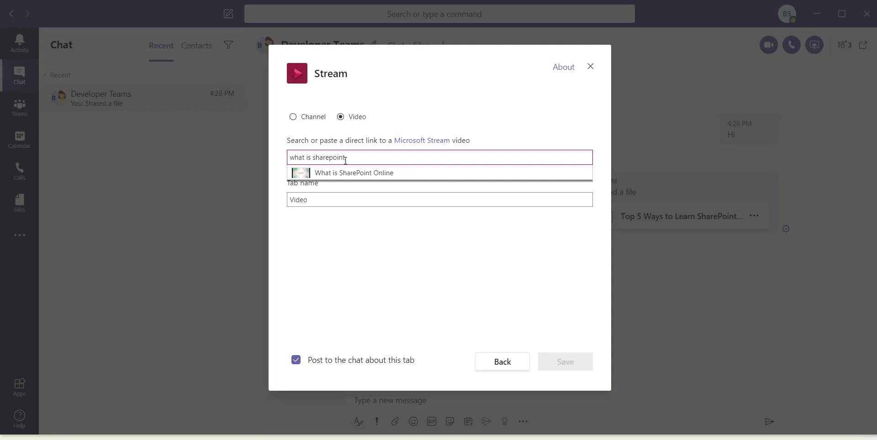
left_click(357, 177)
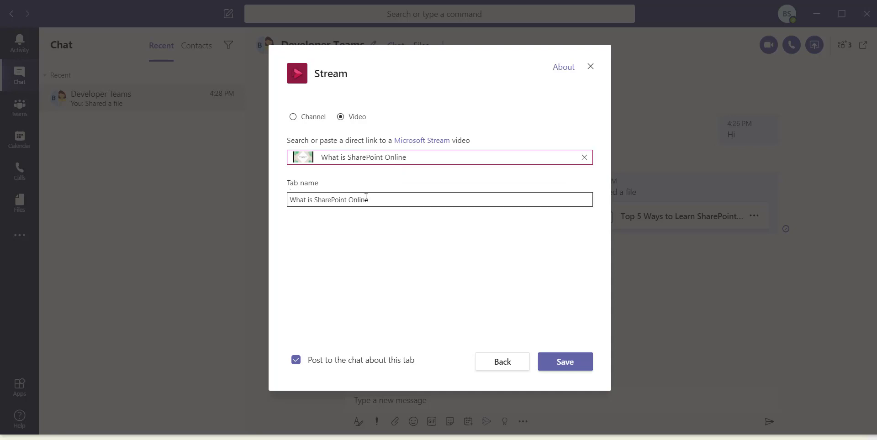
left_click_drag(383, 201, 291, 200)
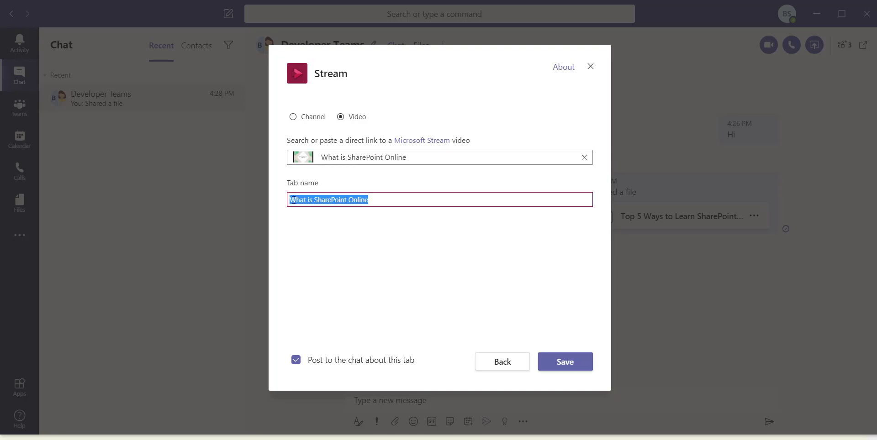
type("Tutorials")
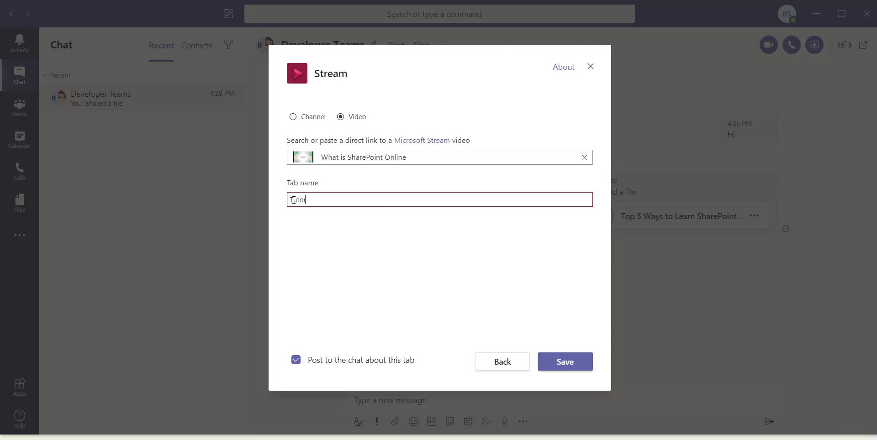
Step: Save the Tutorials Stream tab and go back to the Chat conversation
left_click(559, 367)
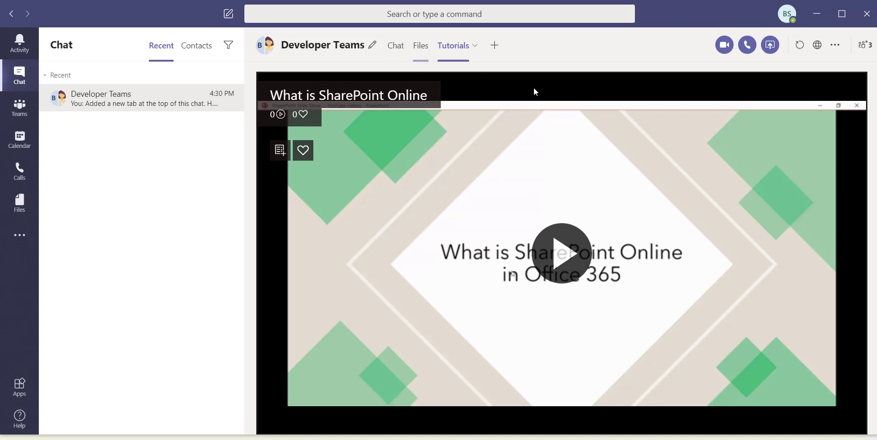
left_click(388, 50)
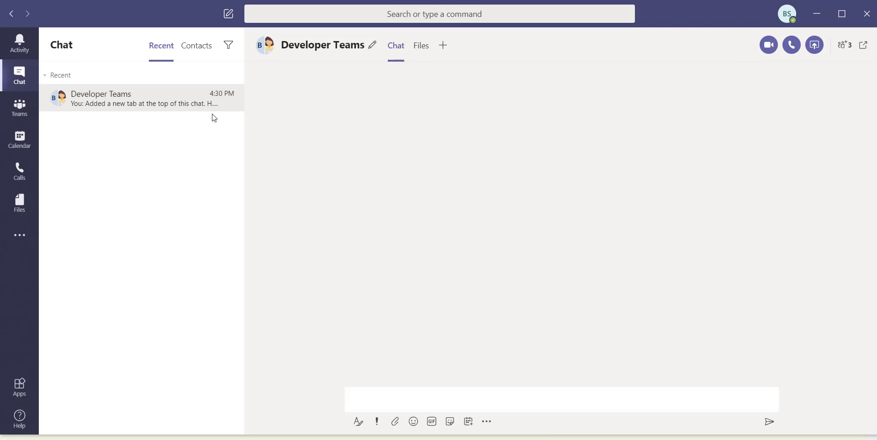